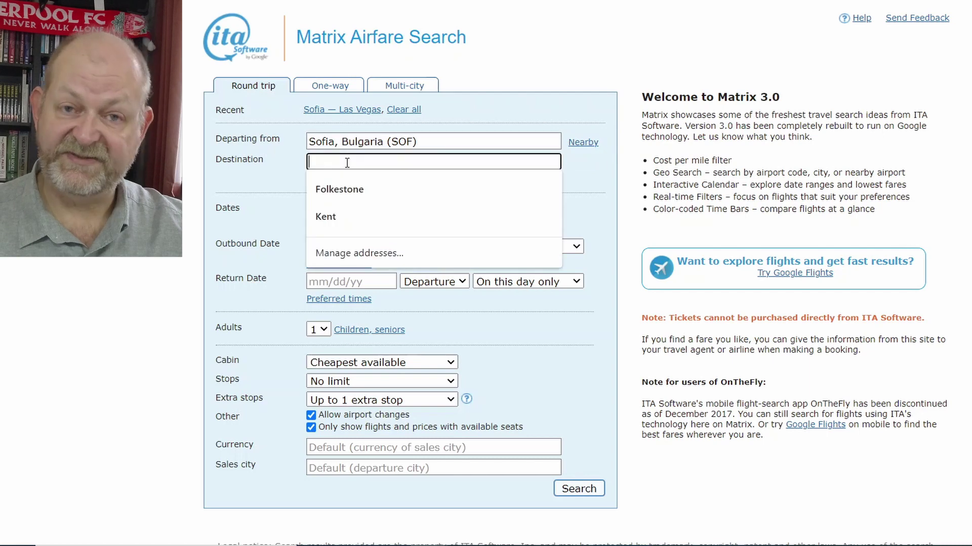
Step: Set the destination to Las Vegas, NV - All airports and the outbound date to 07/29/2021
{"action": "type", "text": "las"}
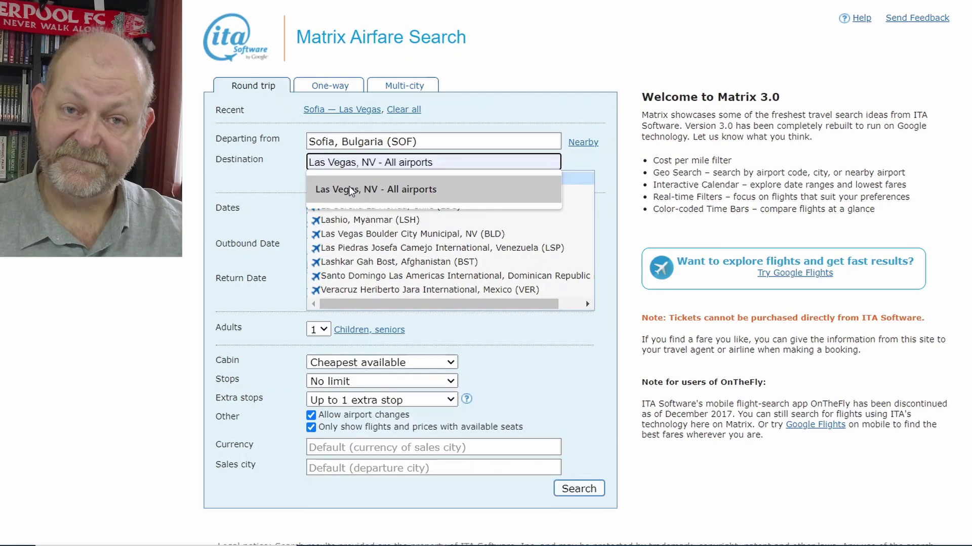
{"action": "left_click", "coordinate": [348, 187]}
{"action": "left_click", "coordinate": [340, 249]}
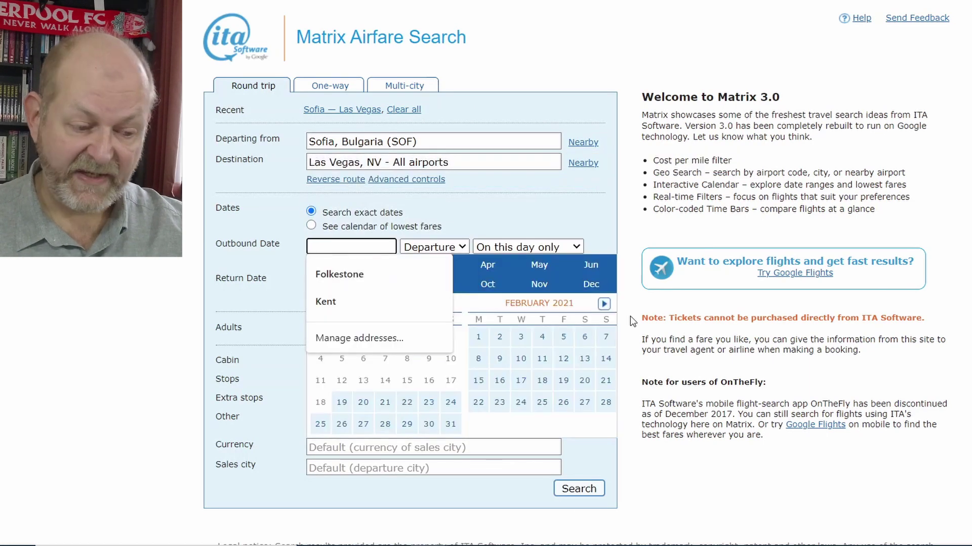
{"action": "left_click", "coordinate": [604, 304]}
{"action": "left_click", "coordinate": [604, 304]}
{"action": "left_click", "coordinate": [603, 304]}
{"action": "left_click", "coordinate": [604, 303]}
{"action": "left_click", "coordinate": [604, 305]}
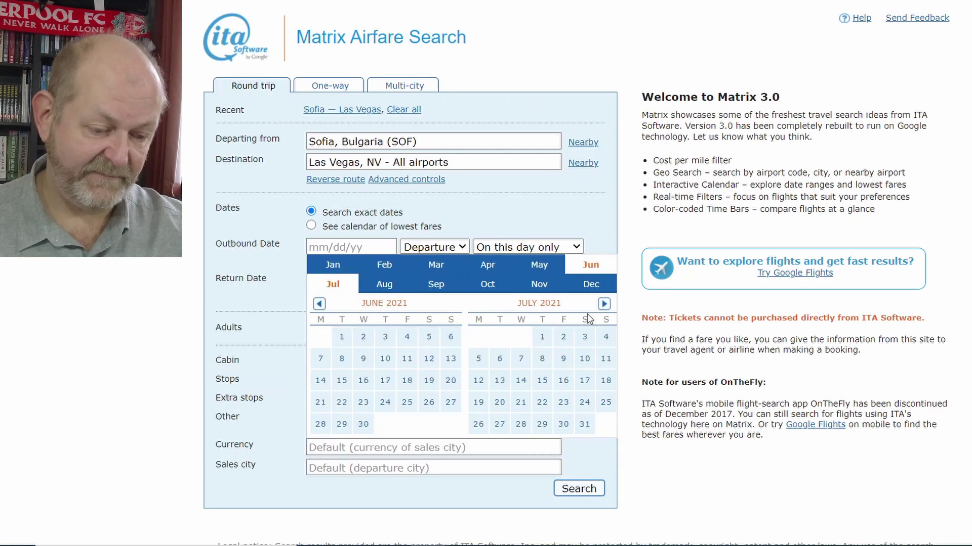
{"action": "left_click", "coordinate": [543, 424]}
Step: Set the return date to 08/02/2021 and the cabin to Business class or higher
{"action": "left_click", "coordinate": [351, 282]}
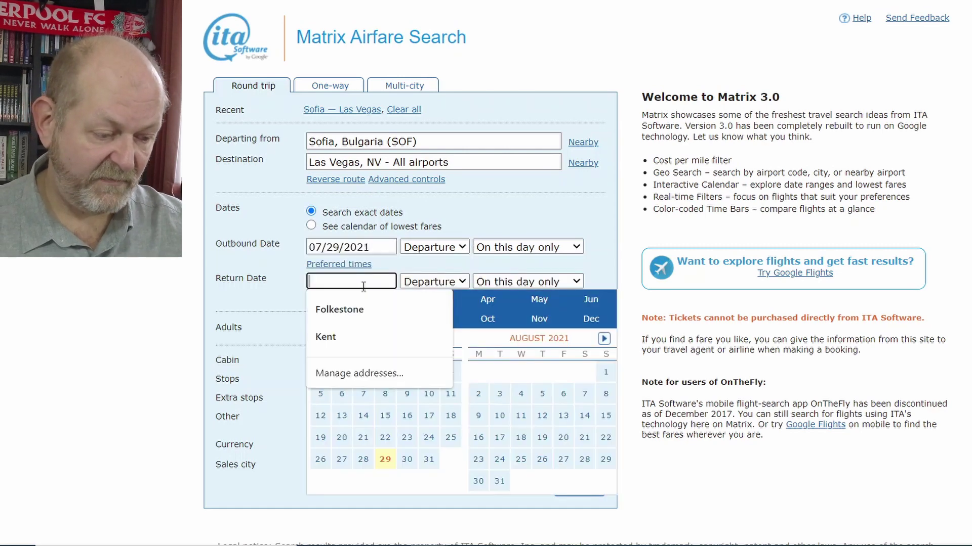
{"action": "left_click", "coordinate": [478, 395]}
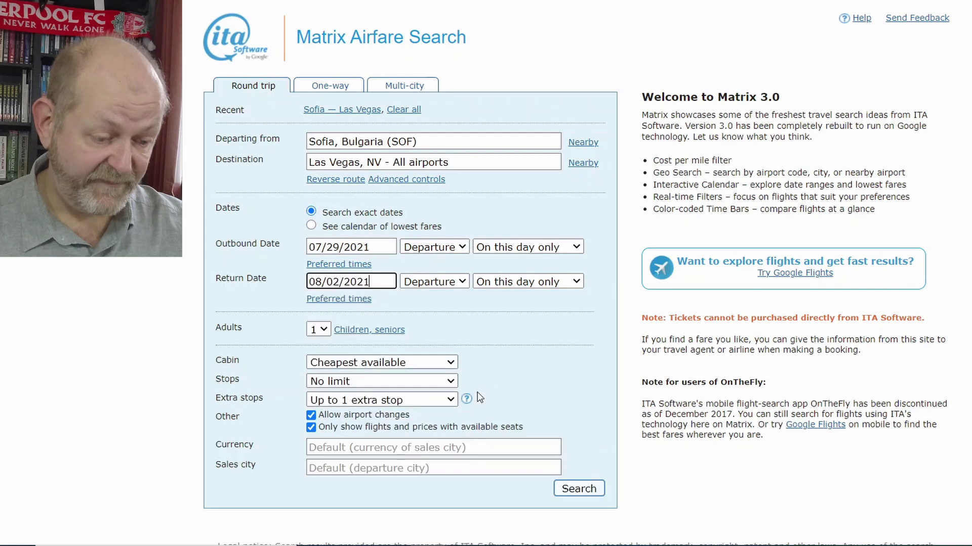
{"action": "left_click", "coordinate": [368, 362]}
{"action": "left_click", "coordinate": [363, 403]}
Step: Set the currency to British Pound (GBP) and run the round-trip search
{"action": "left_click", "coordinate": [352, 442]}
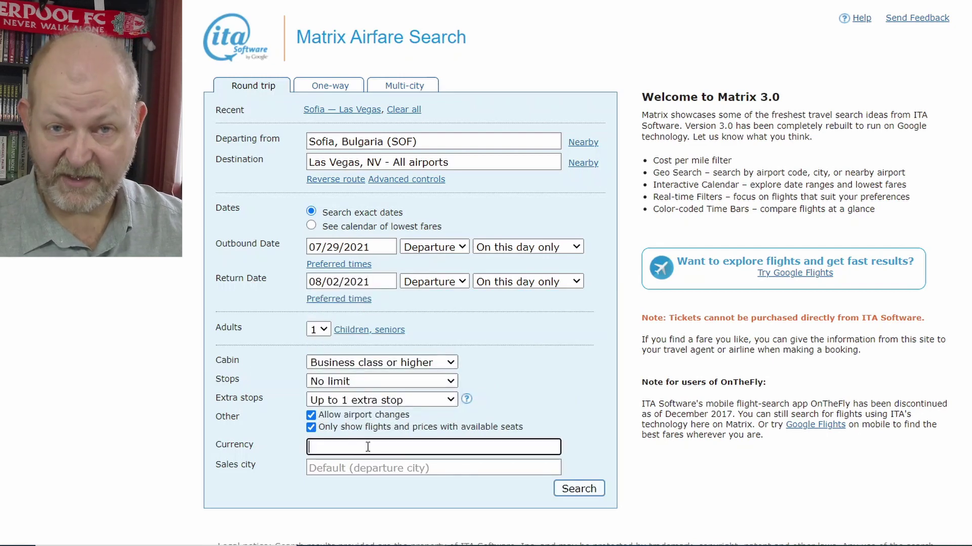
{"action": "type", "text": "gbp"}
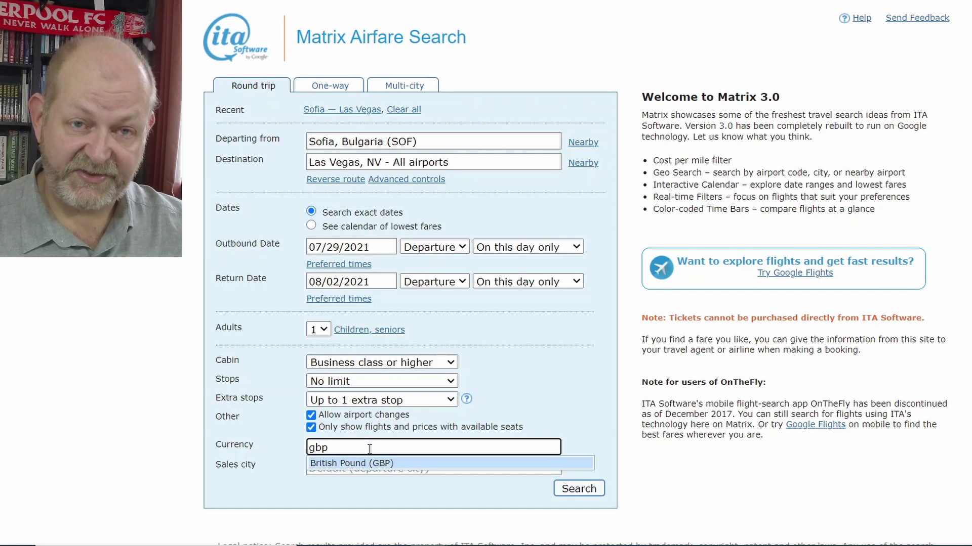
{"action": "left_click", "coordinate": [374, 463]}
{"action": "left_click", "coordinate": [595, 489]}
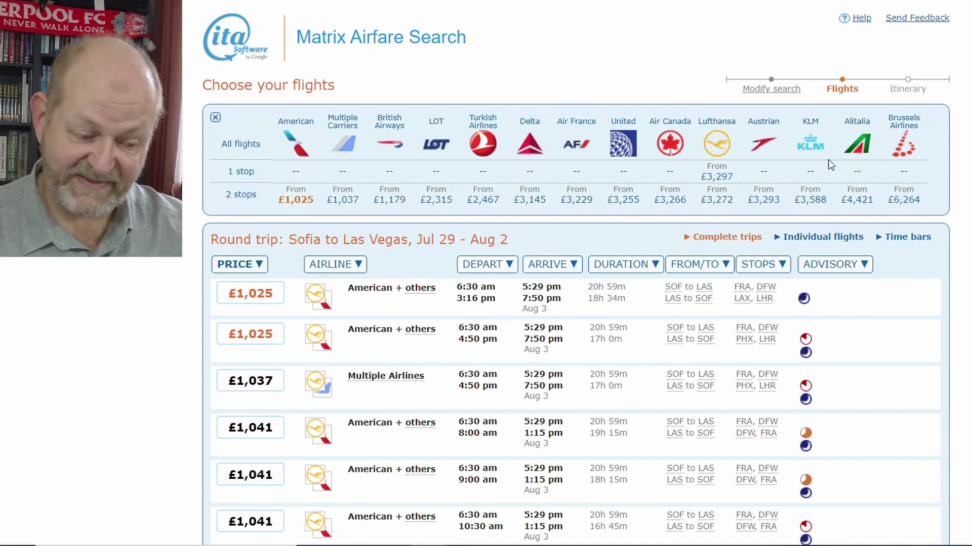
Step: Go back to modify the search and enter "alliance oneworld" as the outbound extension code in the advanced controls
{"action": "left_click", "coordinate": [764, 91]}
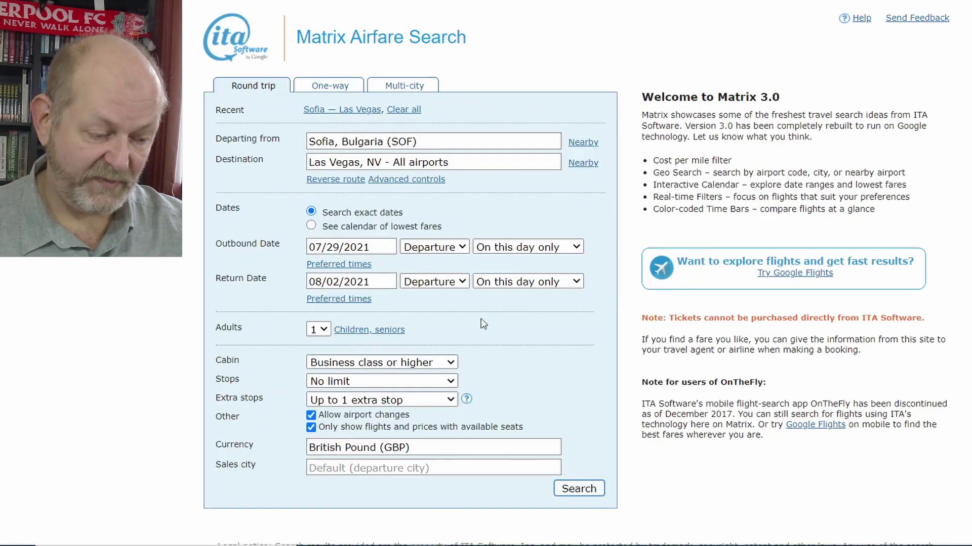
{"action": "left_click", "coordinate": [434, 182]}
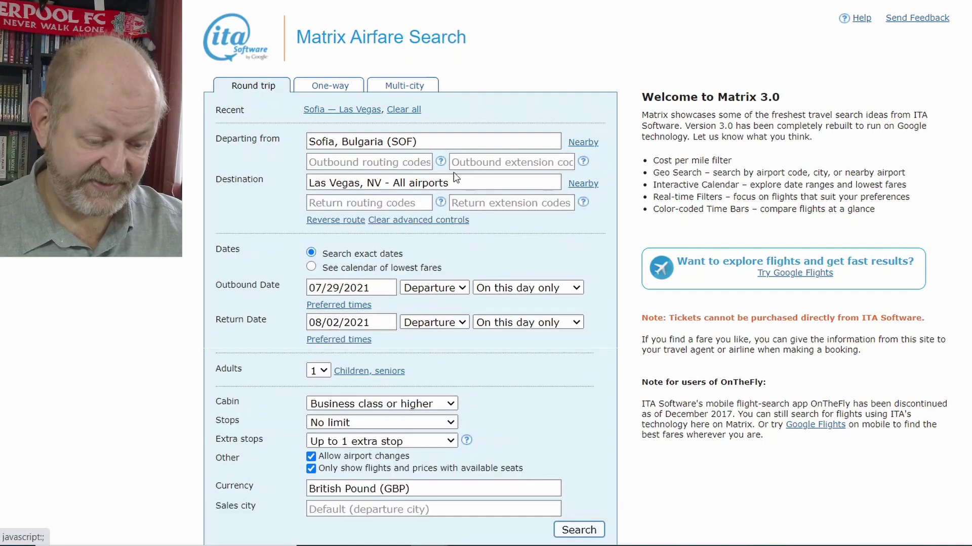
{"action": "left_click", "coordinate": [499, 161]}
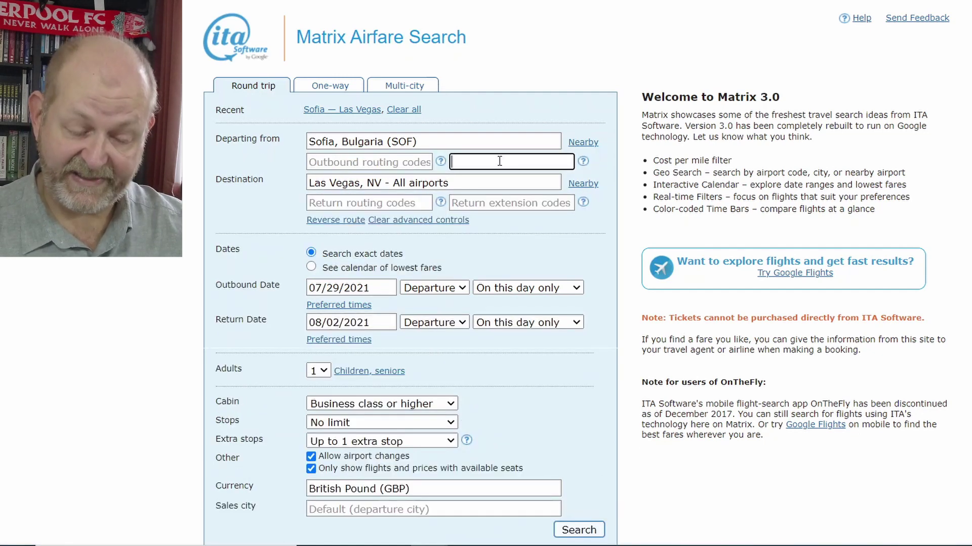
{"action": "type", "text": "alli"}
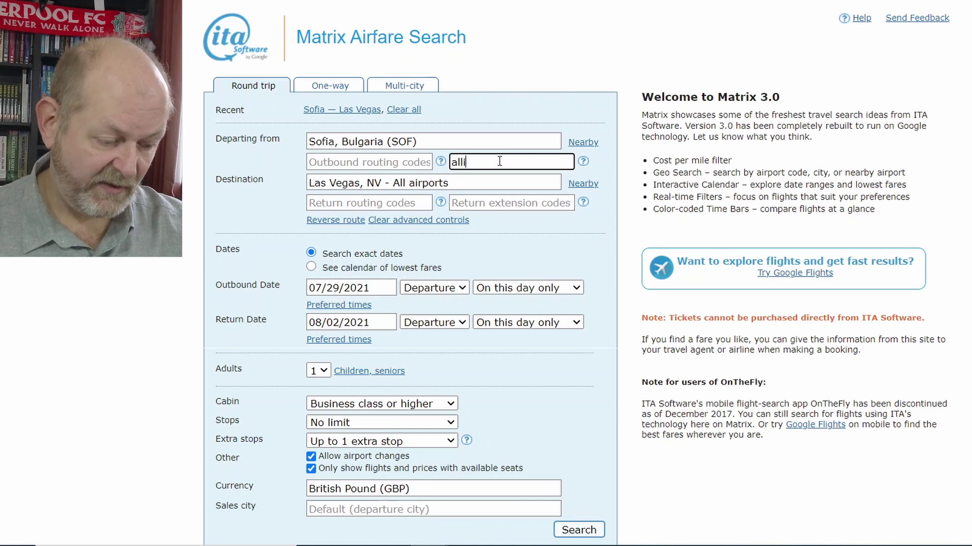
{"action": "type", "text": "ance oneworld"}
Step: Enter "alliance oneworld" as the return extension code and run the search again
{"action": "key", "text": "Tab"}
{"action": "key", "text": "Tab"}
{"action": "key", "text": "Tab"}
{"action": "type", "text": "allian"}
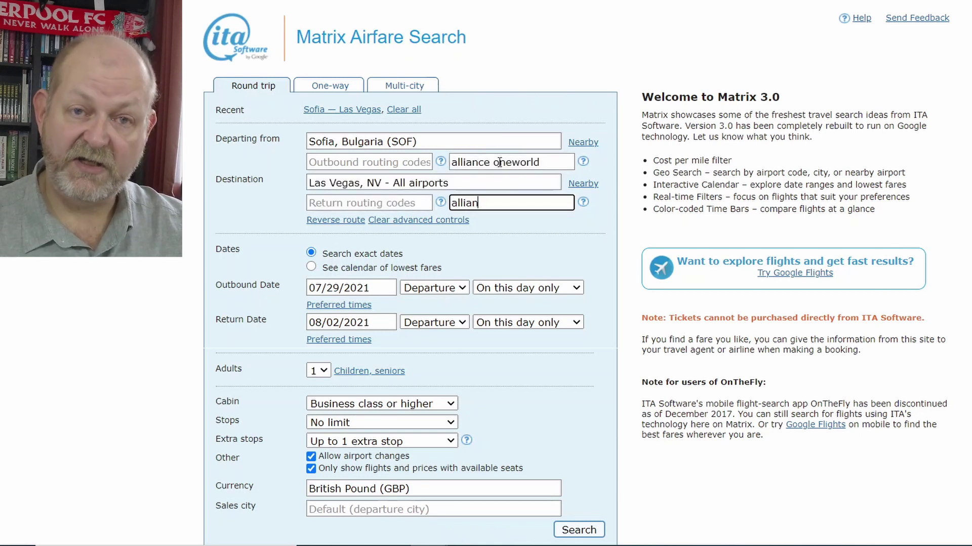
{"action": "type", "text": "ce oneworld"}
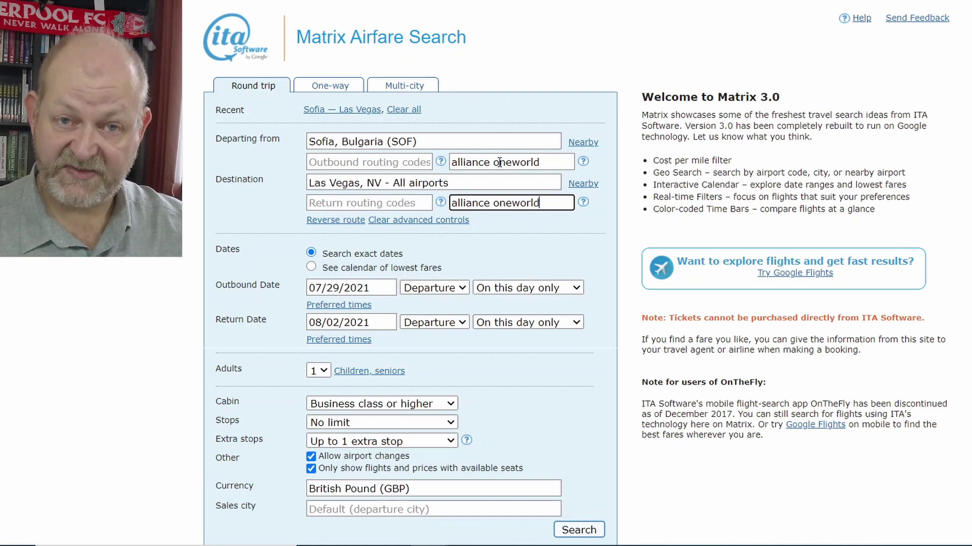
{"action": "left_click", "coordinate": [580, 531]}
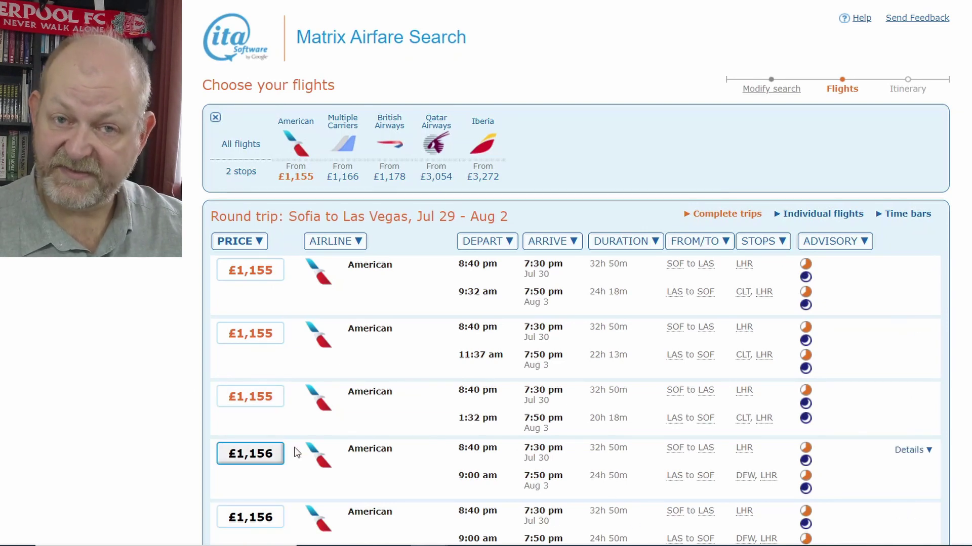
Step: Look through the list of oneworld round trips, comparing prices, departure times and connecting airports
{"action": "scroll", "coordinate": [167, 375], "scroll_direction": "down", "scroll_amount": 10}
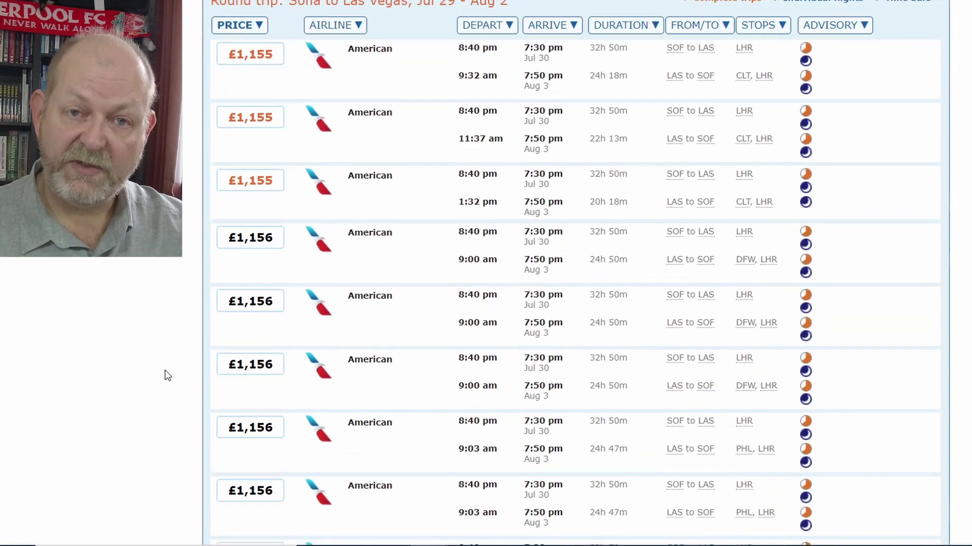
{"action": "scroll", "coordinate": [167, 374], "scroll_direction": "down", "scroll_amount": 1}
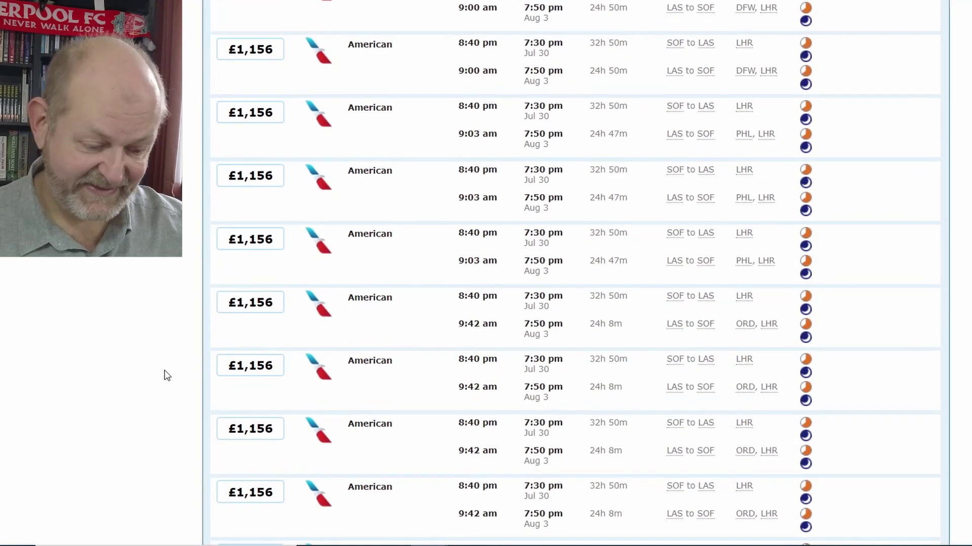
{"action": "scroll", "coordinate": [167, 375], "scroll_direction": "down", "scroll_amount": 10}
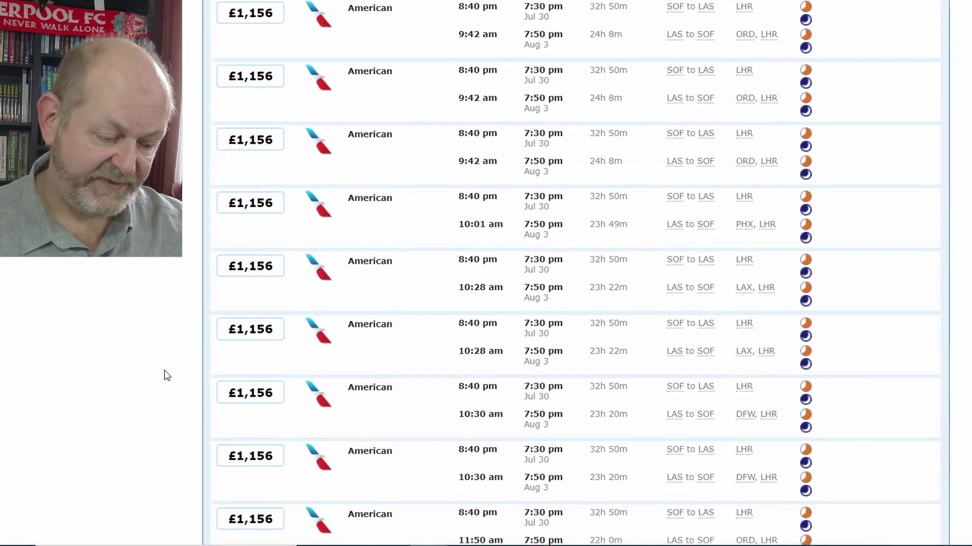
{"action": "scroll", "coordinate": [167, 375], "scroll_direction": "down", "scroll_amount": 10}
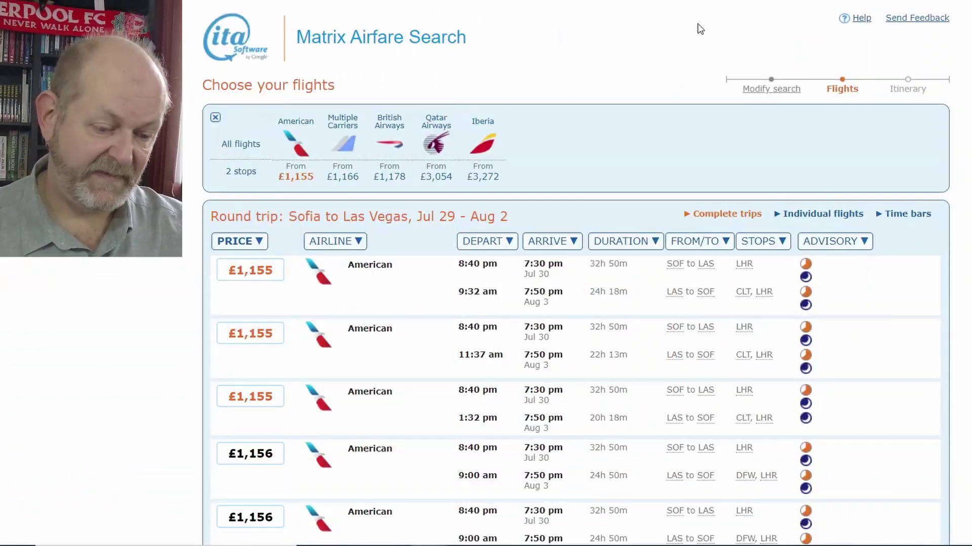
Step: Modify the search to use the calendar of lowest fares with a departing date of 07/15/2021
{"action": "left_click", "coordinate": [793, 89]}
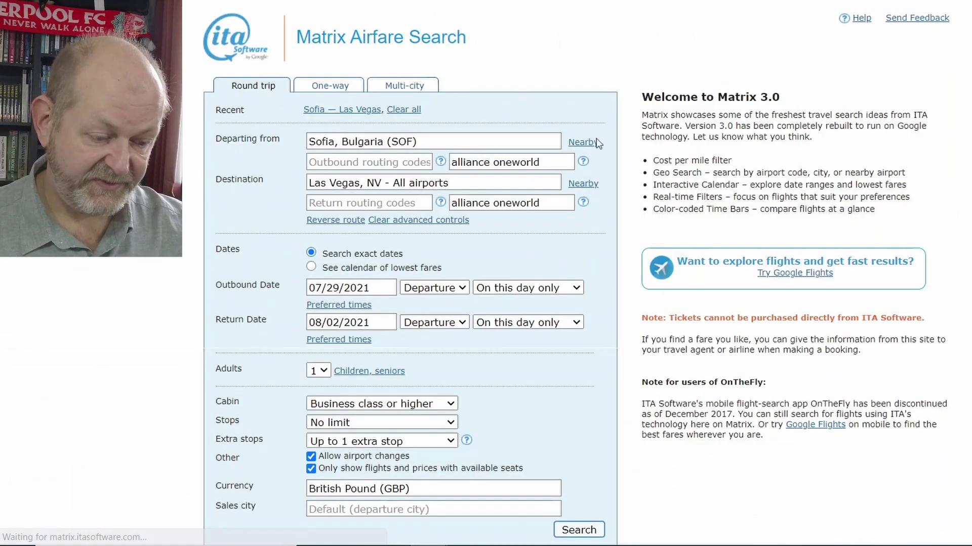
{"action": "left_click", "coordinate": [310, 266]}
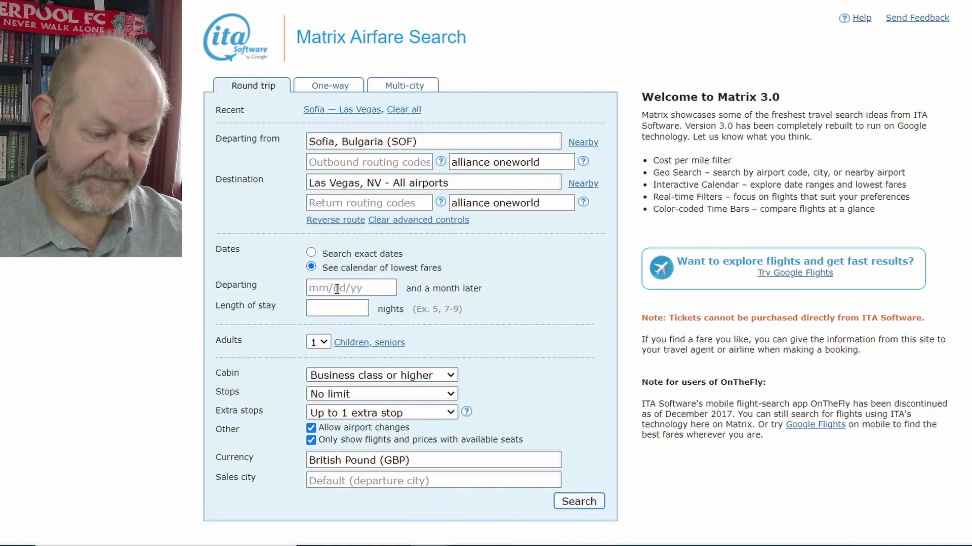
{"action": "left_click", "coordinate": [336, 289]}
{"action": "left_click", "coordinate": [603, 344]}
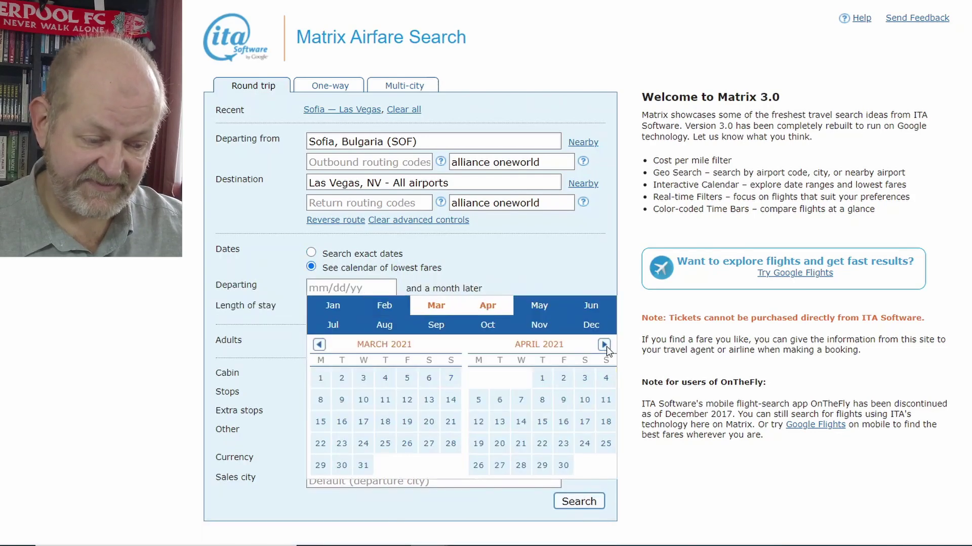
{"action": "left_click", "coordinate": [603, 345]}
{"action": "left_click", "coordinate": [604, 345]}
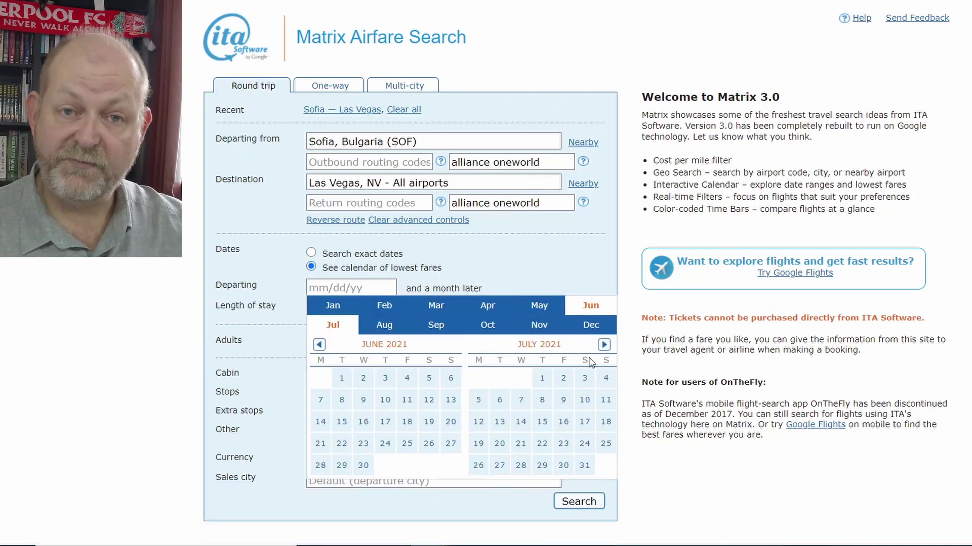
{"action": "left_click", "coordinate": [543, 421]}
Step: Set the length of stay to 2-5 nights, run the calendar search and inspect the cheapest Wednesday fare in July
{"action": "left_click", "coordinate": [334, 312]}
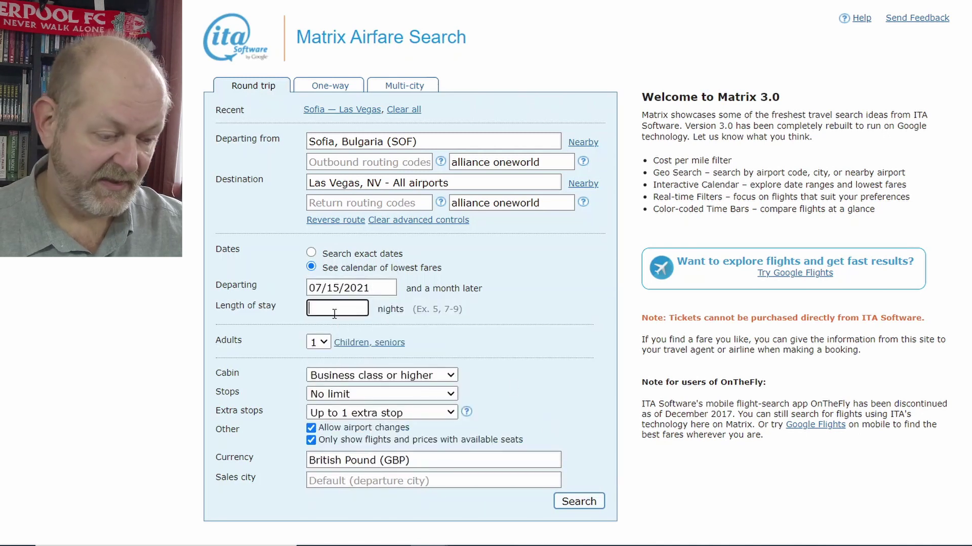
{"action": "type", "text": "2-5"}
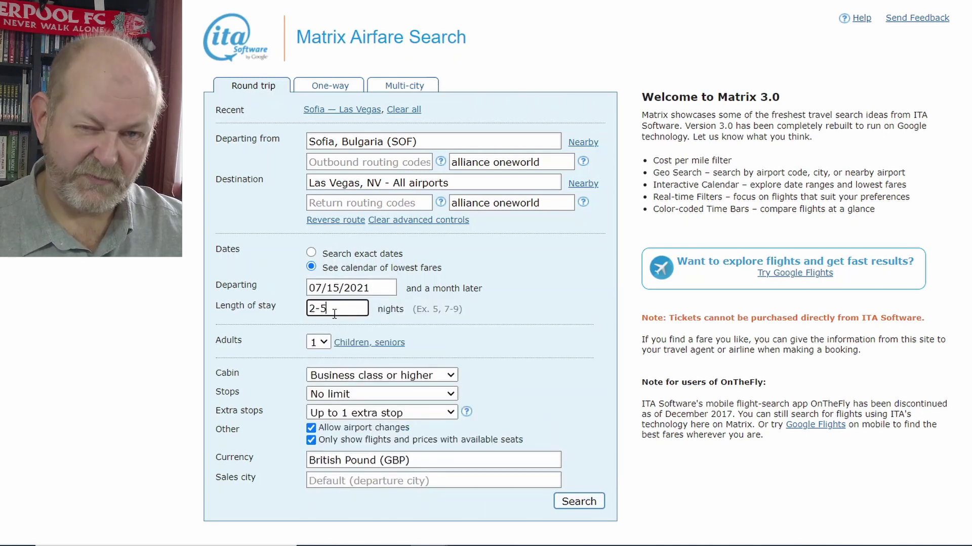
{"action": "left_click", "coordinate": [577, 504]}
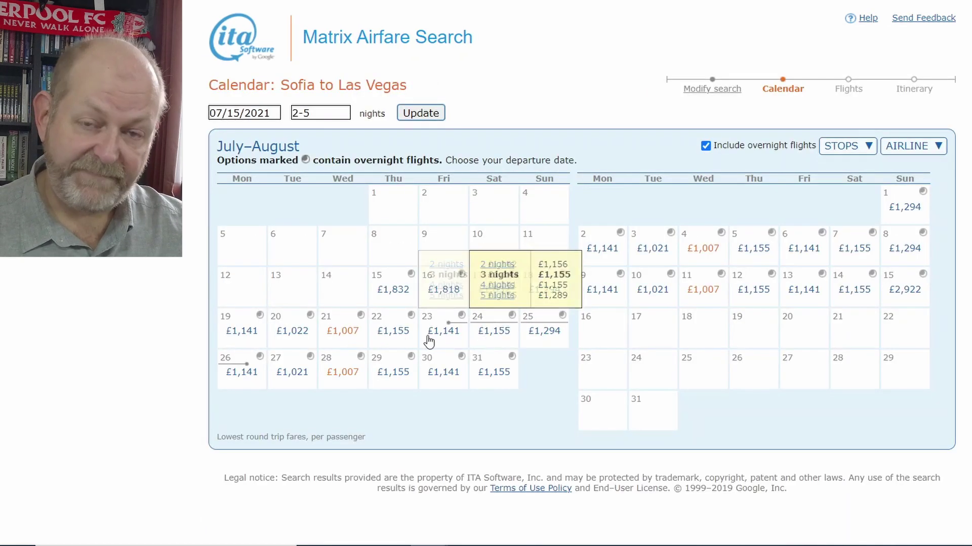
{"action": "mouse_move", "coordinate": [345, 333]}
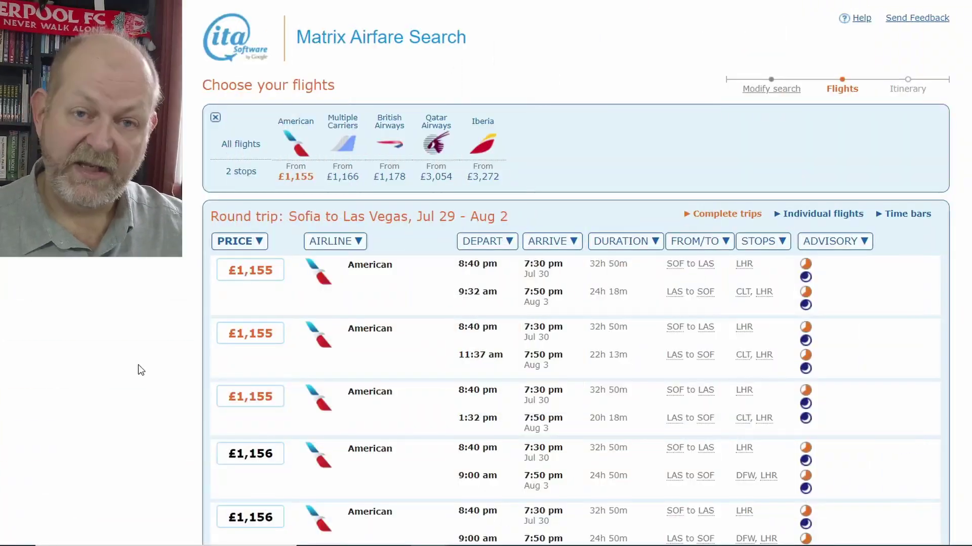
Step: Open the itinerary of the first £1,155 American trip for Jul 29 - Aug 2 and display the rules of Fare 1
{"action": "left_click", "coordinate": [242, 277]}
{"action": "scroll", "coordinate": [363, 182], "scroll_direction": "down", "scroll_amount": 3}
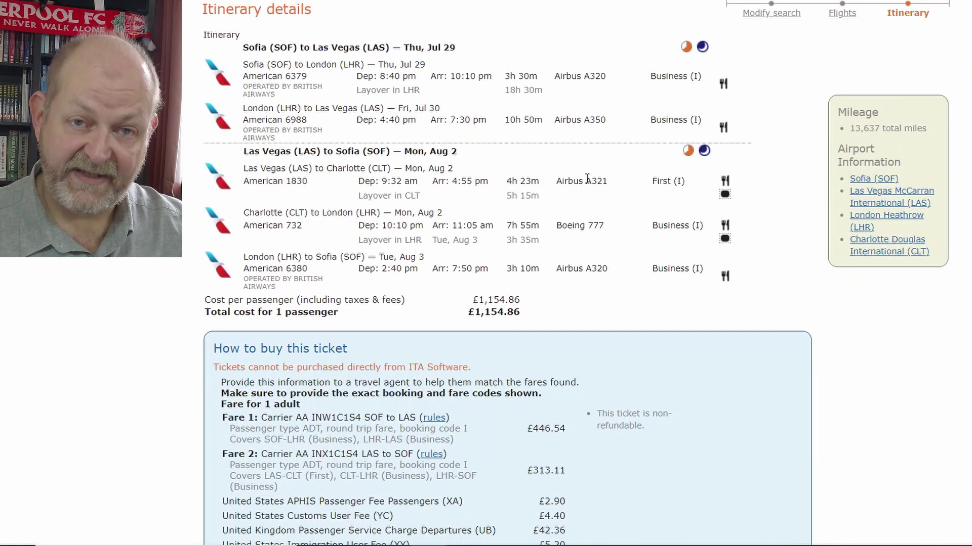
{"action": "scroll", "coordinate": [557, 202], "scroll_direction": "down", "scroll_amount": 3}
{"action": "left_click", "coordinate": [438, 267]}
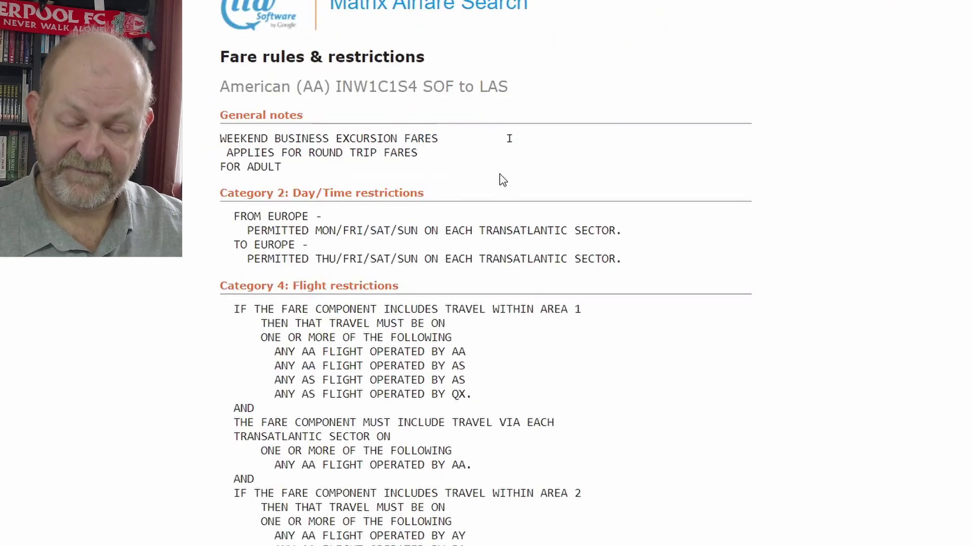
Step: Read through the American SOF to LAS fare rules, from day/time and flight restrictions to ticketing, surcharges, cancellations, discounts and voluntary changes
{"action": "scroll", "coordinate": [701, 186], "scroll_direction": "down", "scroll_amount": 3}
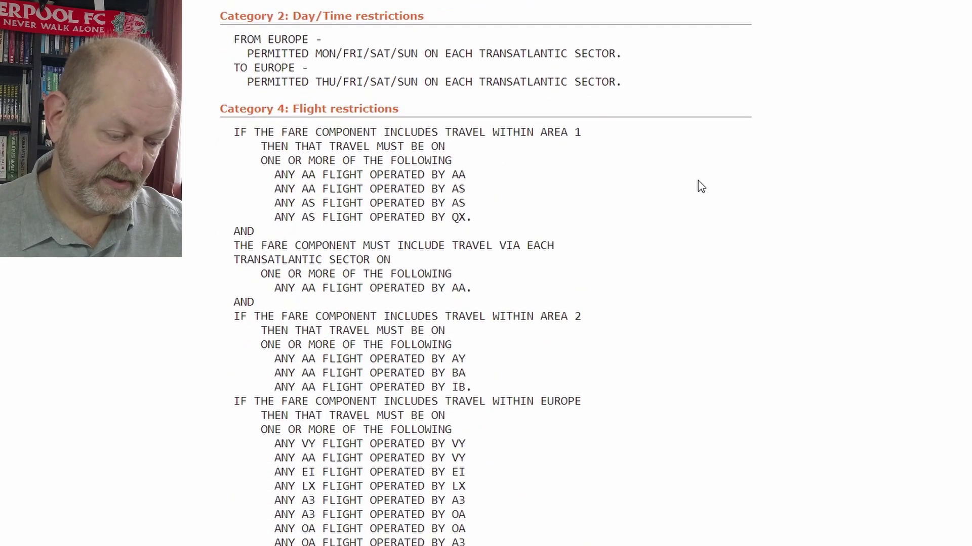
{"action": "scroll", "coordinate": [701, 186], "scroll_direction": "down", "scroll_amount": 13}
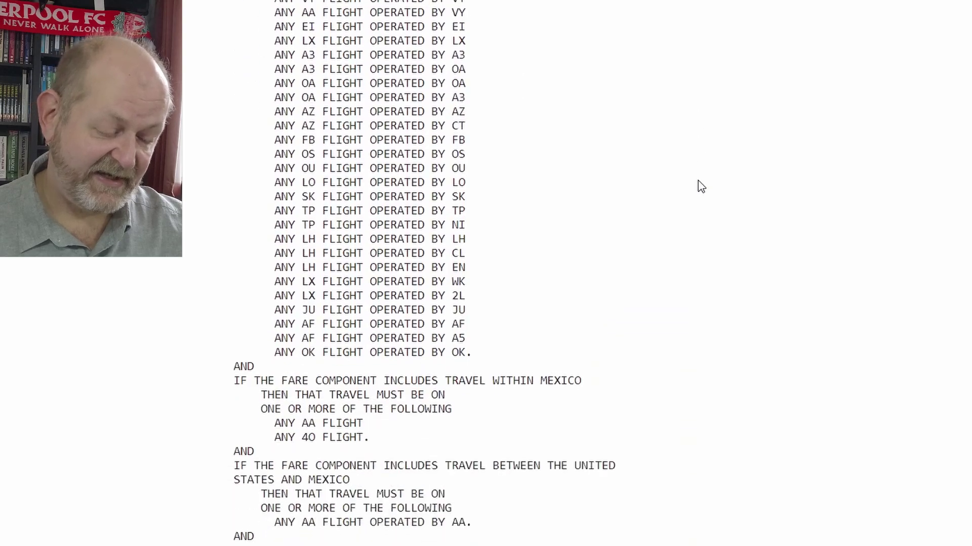
{"action": "scroll", "coordinate": [700, 187], "scroll_direction": "down", "scroll_amount": 20}
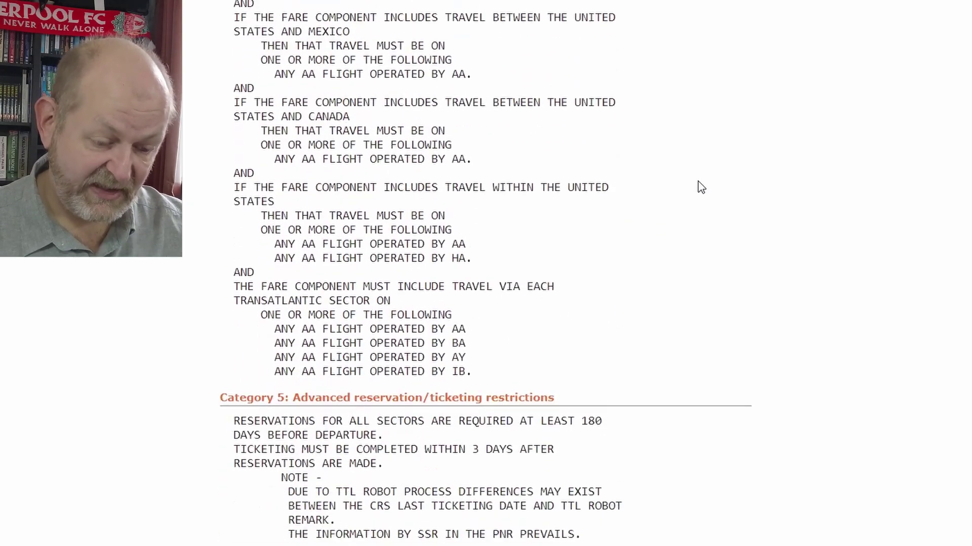
{"action": "scroll", "coordinate": [701, 187], "scroll_direction": "down", "scroll_amount": 19}
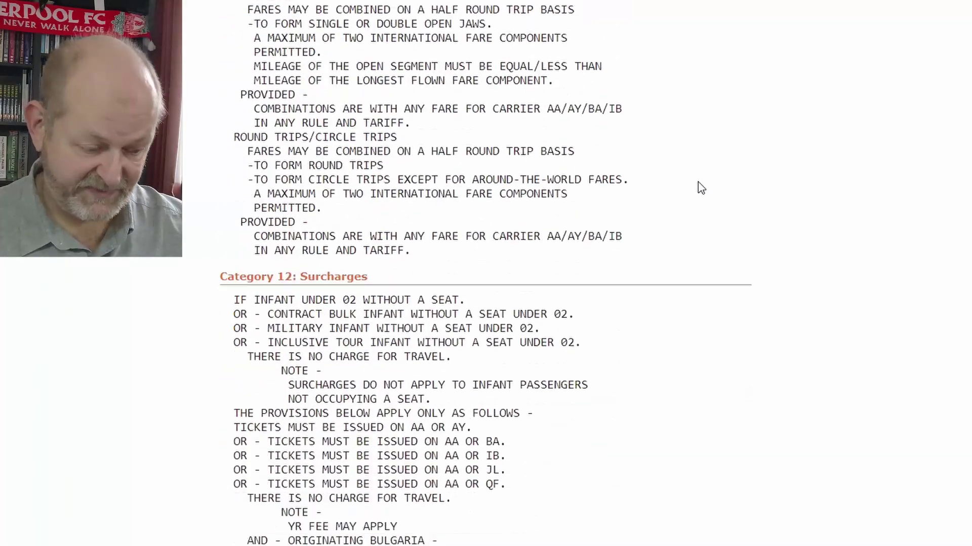
{"action": "scroll", "coordinate": [701, 188], "scroll_direction": "down", "scroll_amount": 18}
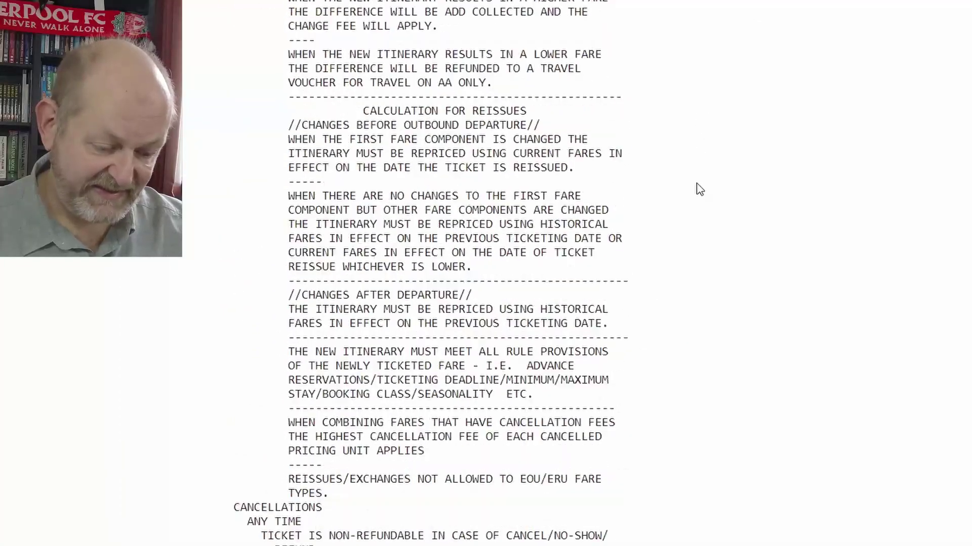
{"action": "scroll", "coordinate": [701, 190], "scroll_direction": "down", "scroll_amount": 18}
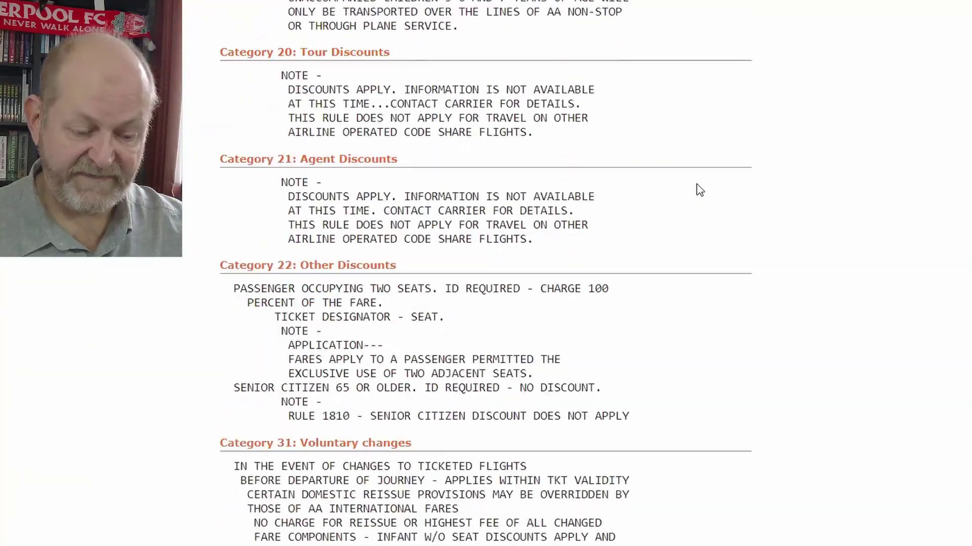
Step: Examine the remaining fare rule categories and review the day/time, advance reservation, minimum and maximum stay, stopover and transfer conditions
{"action": "scroll", "coordinate": [698, 185], "scroll_direction": "down", "scroll_amount": 9}
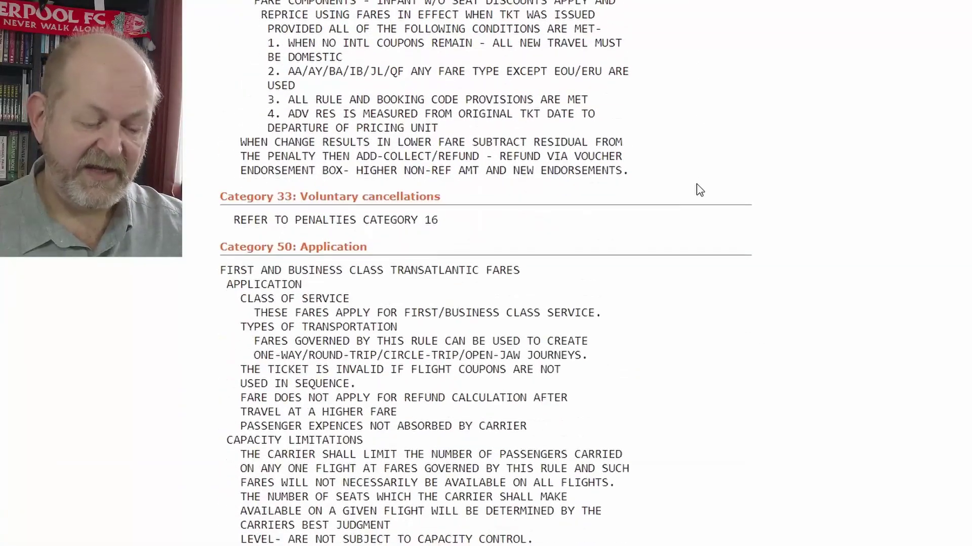
{"action": "scroll", "coordinate": [698, 190], "scroll_direction": "up", "scroll_amount": 20}
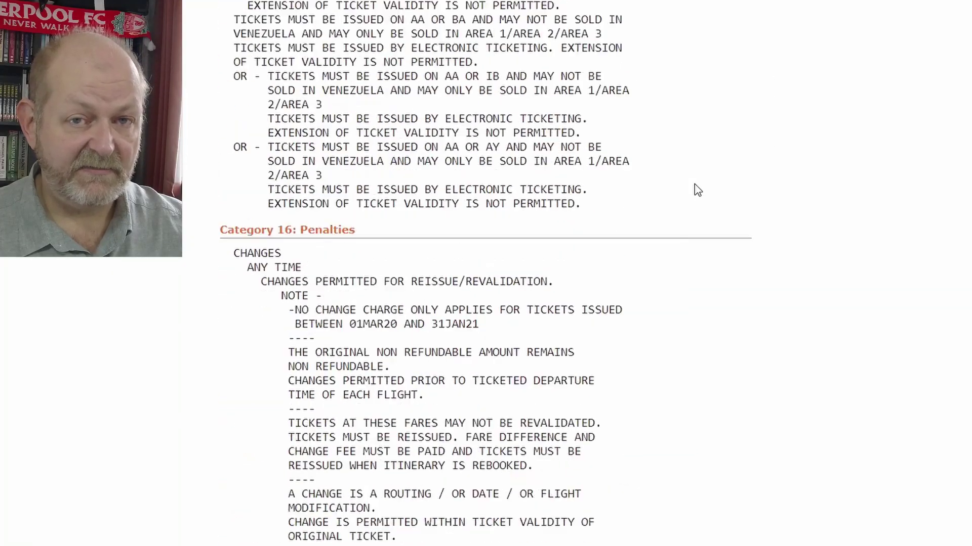
{"action": "scroll", "coordinate": [697, 190], "scroll_direction": "up", "scroll_amount": 12}
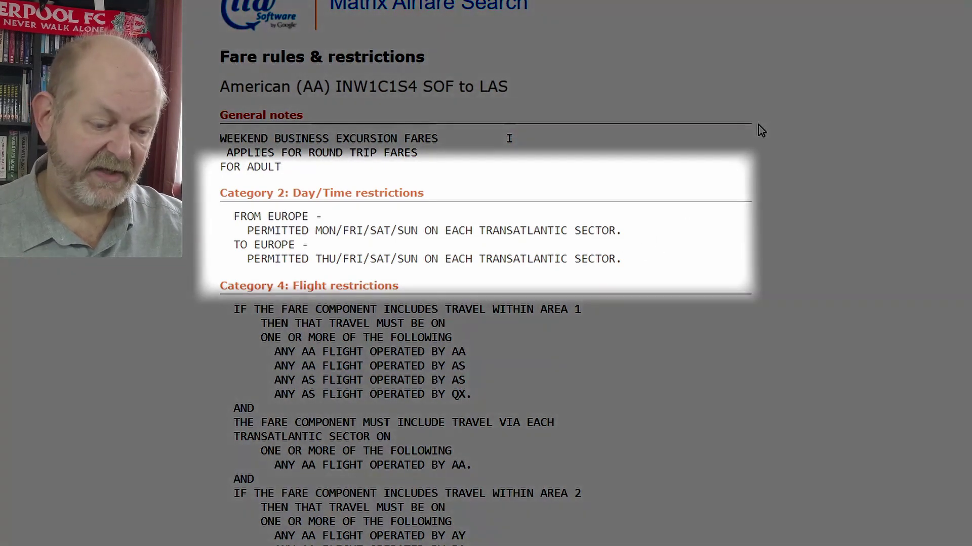
{"action": "scroll", "coordinate": [762, 131], "scroll_direction": "down", "scroll_amount": 2}
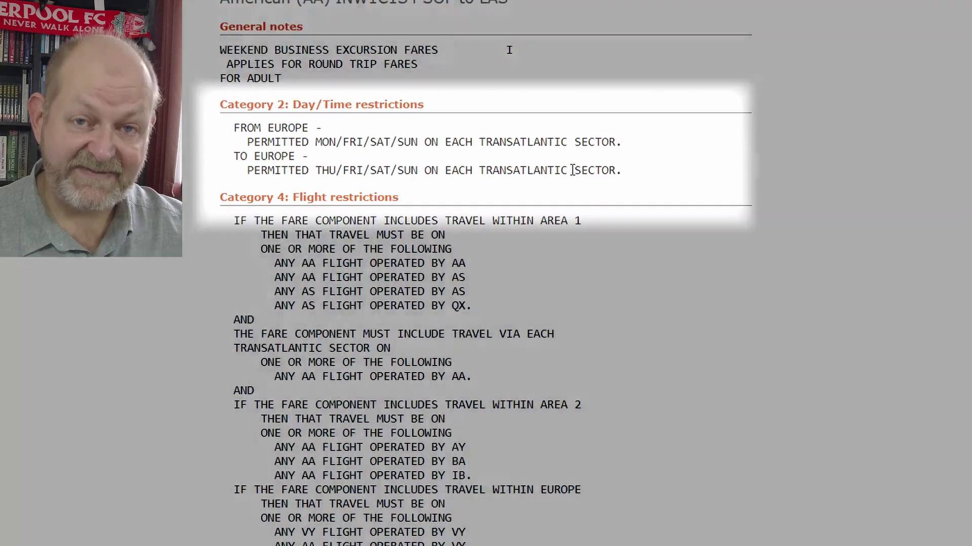
{"action": "scroll", "coordinate": [607, 171], "scroll_direction": "down", "scroll_amount": 10}
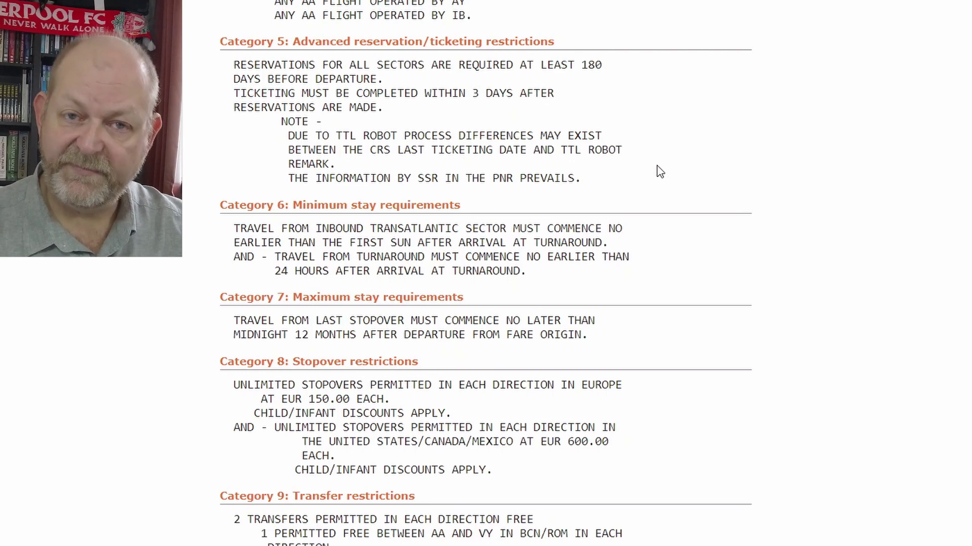
{"action": "scroll", "coordinate": [660, 172], "scroll_direction": "down", "scroll_amount": 7}
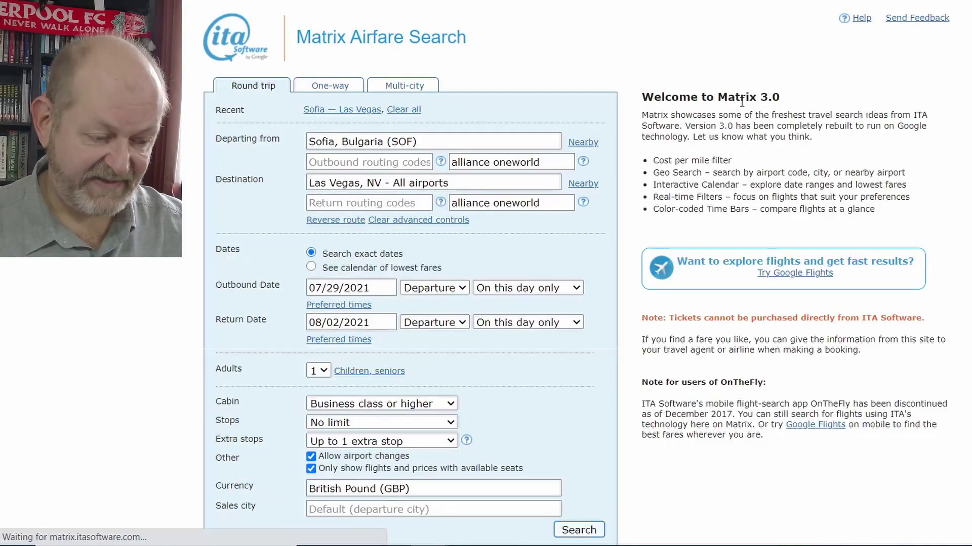
Step: Set extra stops to No limit, enter lhr as the outbound and return routing code, and run the exact-date search
{"action": "left_click", "coordinate": [366, 441]}
{"action": "left_click", "coordinate": [349, 453]}
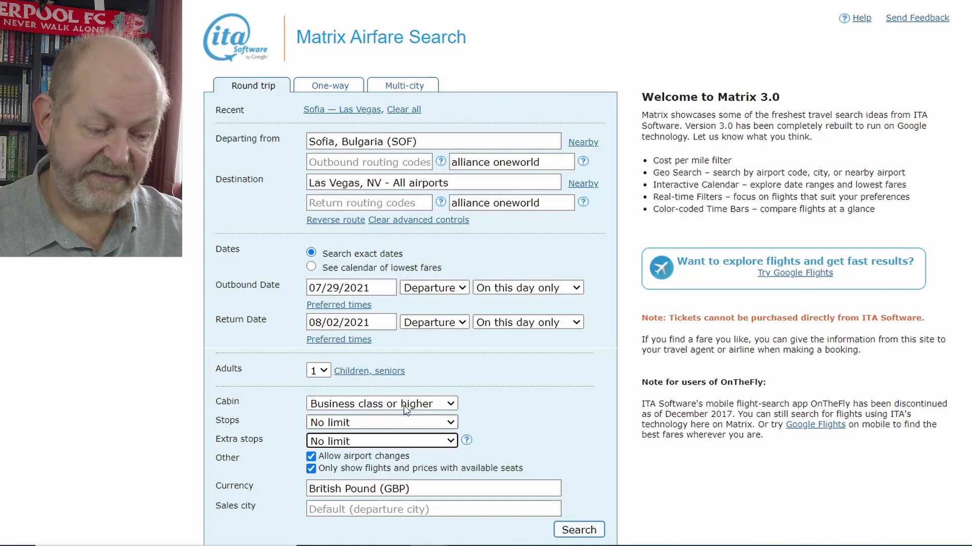
{"action": "left_click", "coordinate": [347, 166]}
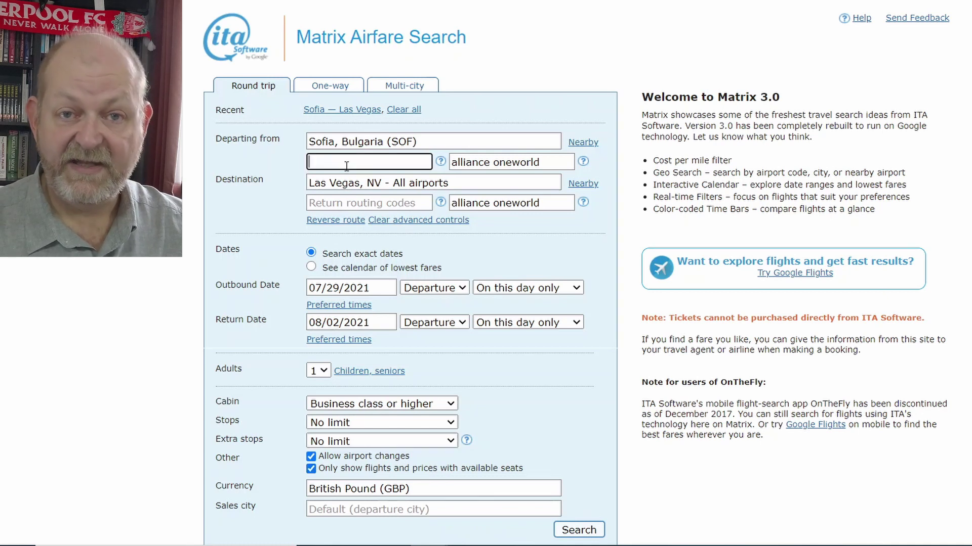
{"action": "type", "text": "lhr"}
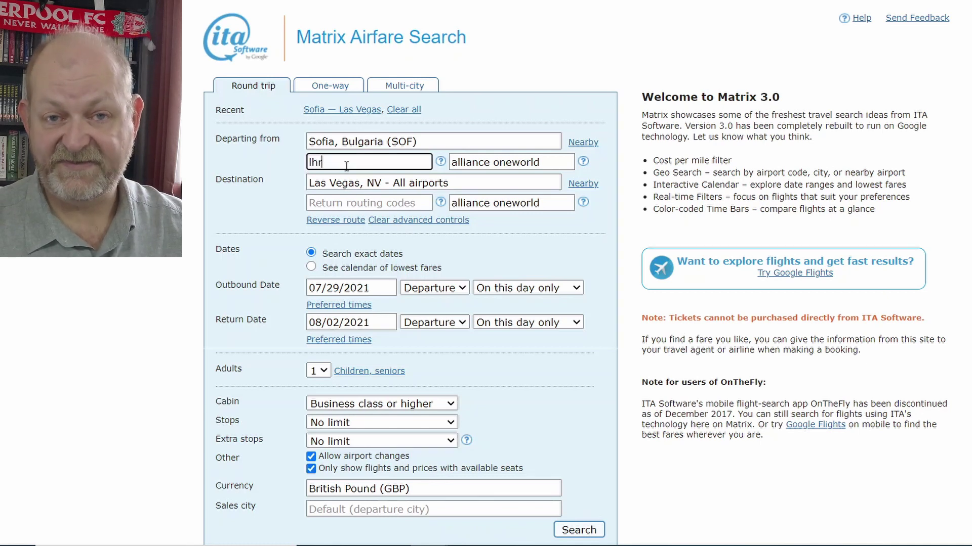
{"action": "left_click", "coordinate": [340, 201]}
{"action": "type", "text": "lhr"}
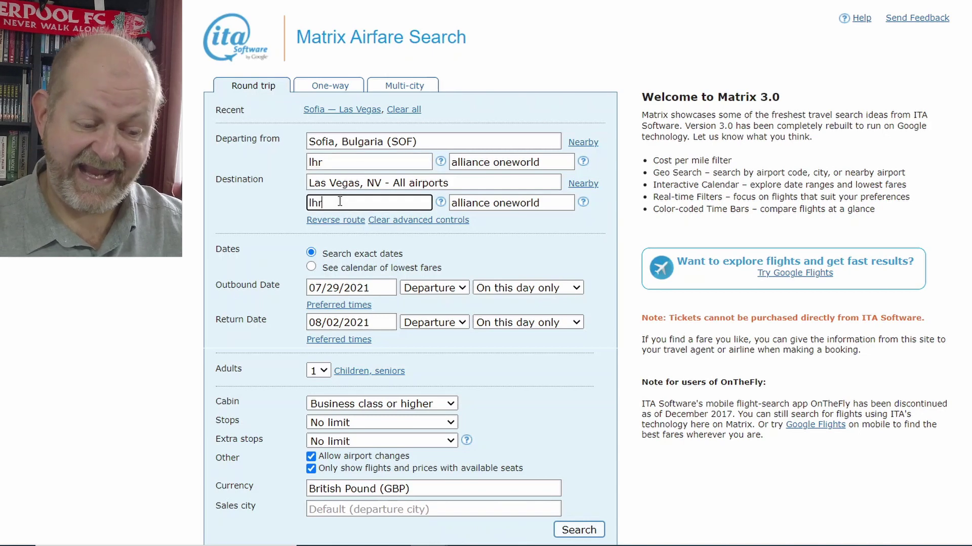
{"action": "scroll", "coordinate": [490, 372], "scroll_direction": "down", "scroll_amount": 2}
{"action": "left_click", "coordinate": [573, 472]}
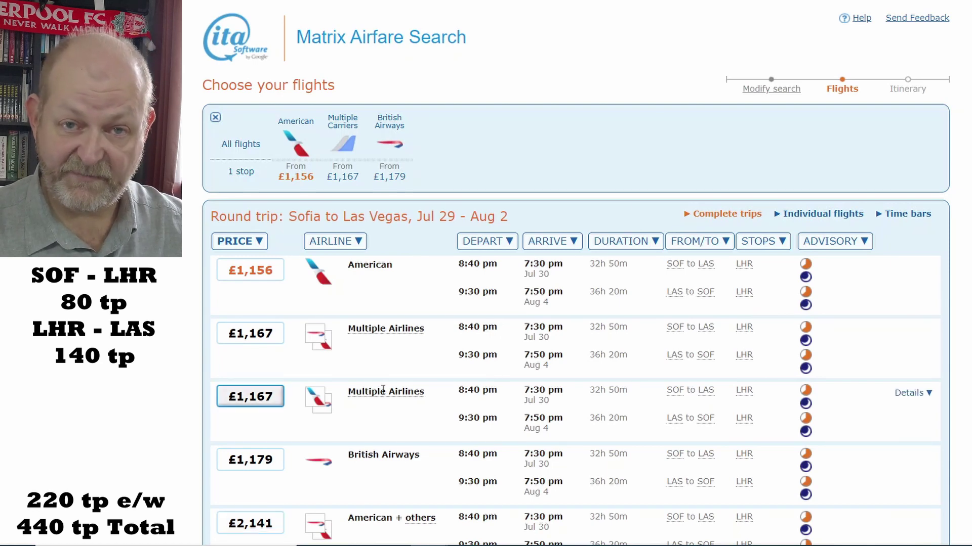
Step: Modify the search to route outbound via "lhr jfk" and return via "jfk lhr", and run it
{"action": "left_click", "coordinate": [772, 90]}
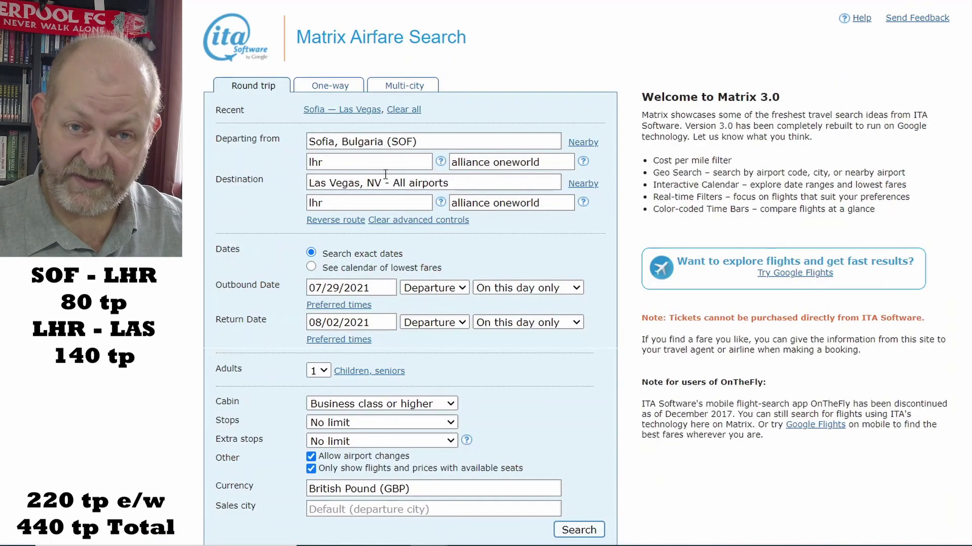
{"action": "left_click", "coordinate": [334, 162]}
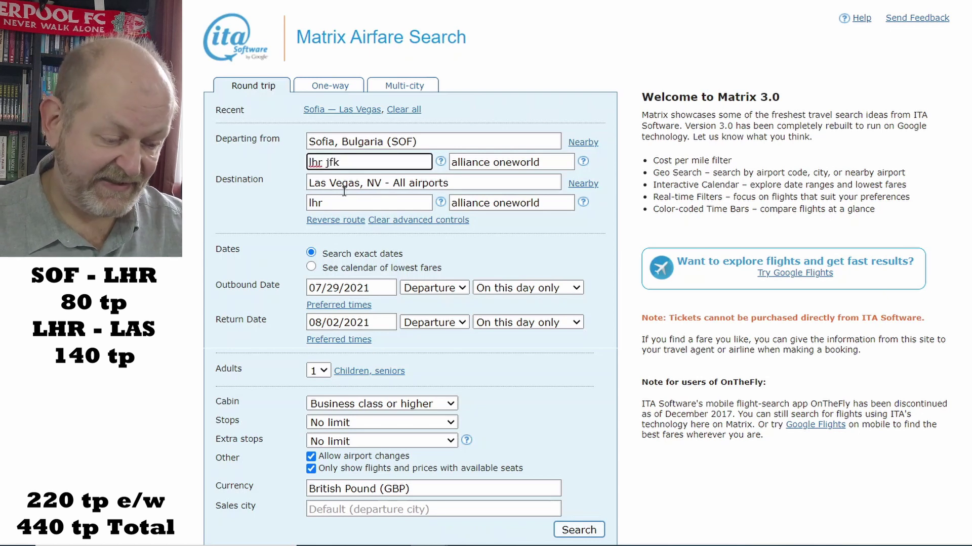
{"action": "left_click", "coordinate": [307, 202]}
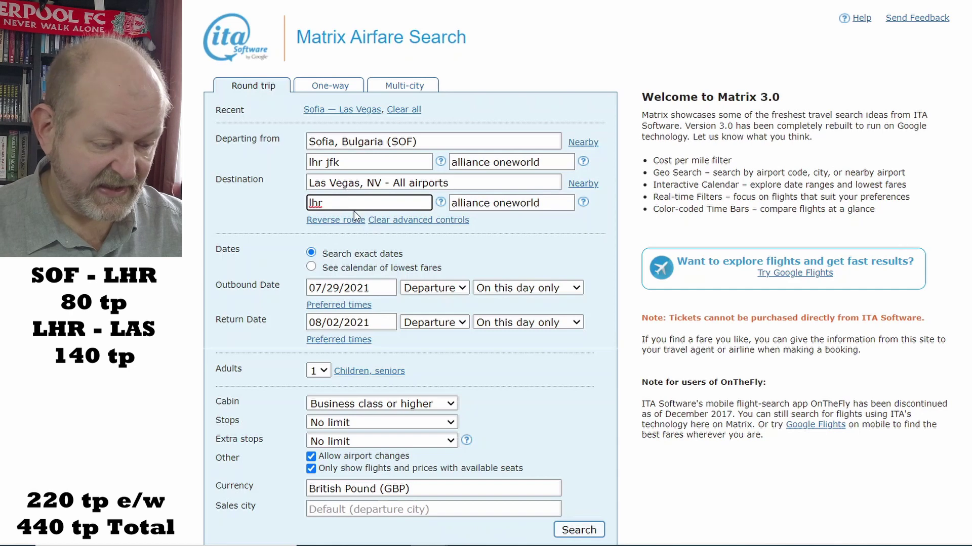
{"action": "type", "text": "jfk"}
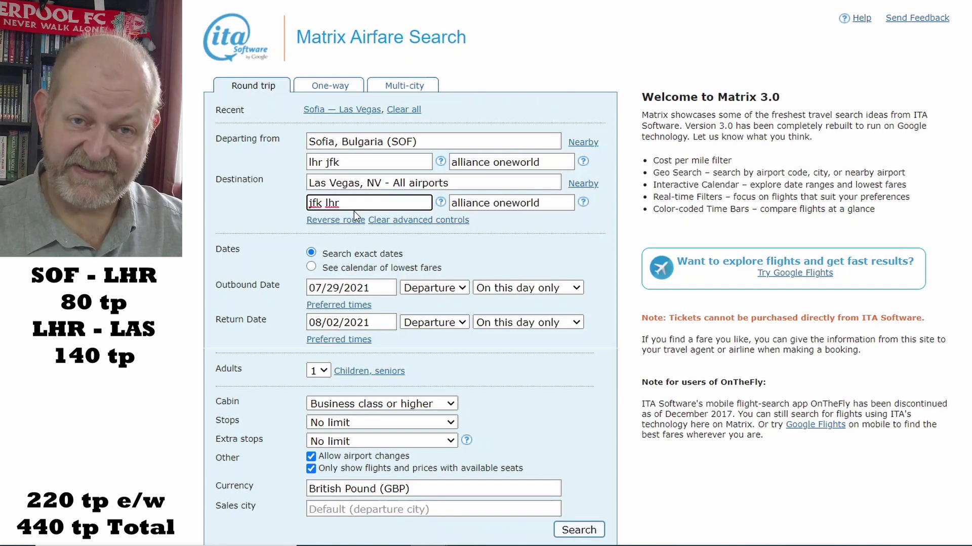
{"action": "left_click", "coordinate": [586, 530]}
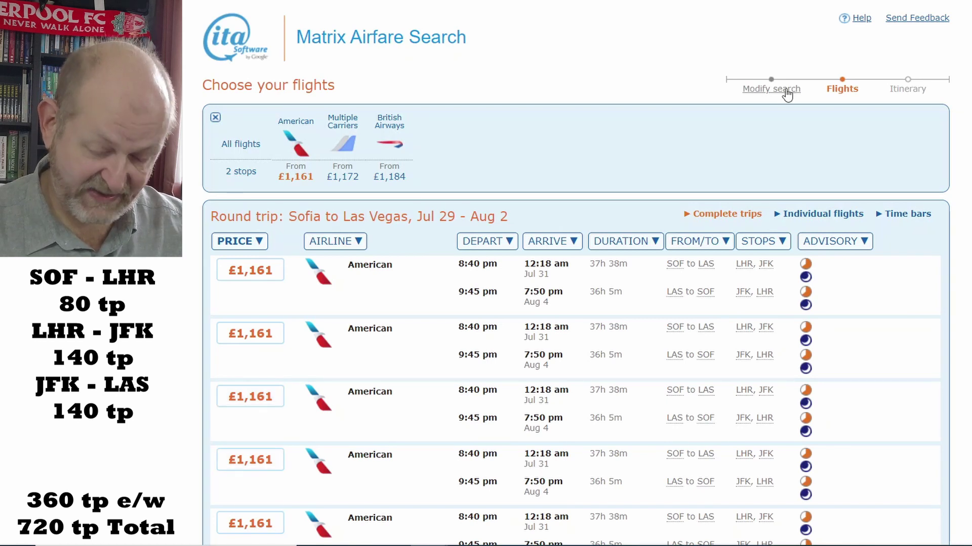
Step: Modify the search to route outbound via "lhr jfk lax" and return via "lax jfk lhr", and run it
{"action": "left_click", "coordinate": [787, 95]}
{"action": "left_click", "coordinate": [354, 162]}
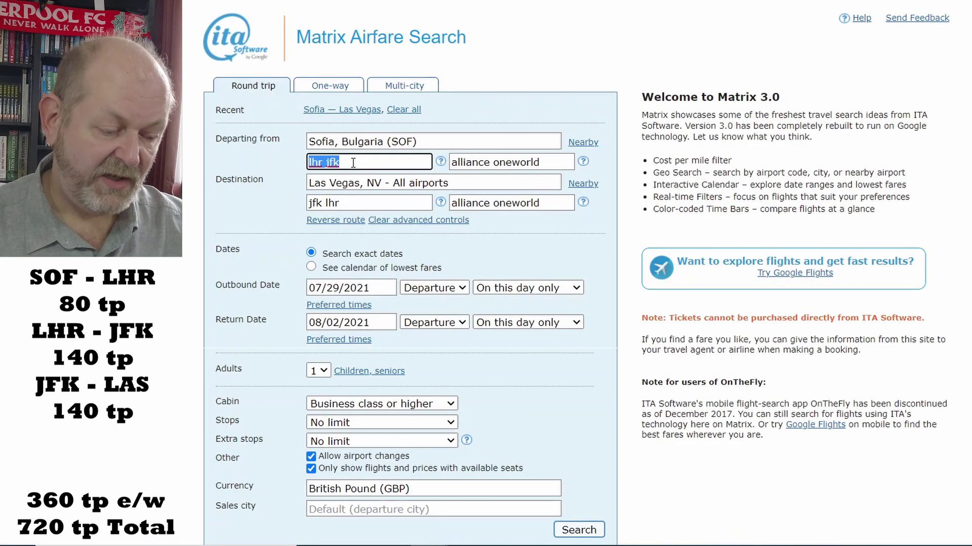
{"action": "left_click", "coordinate": [353, 162]}
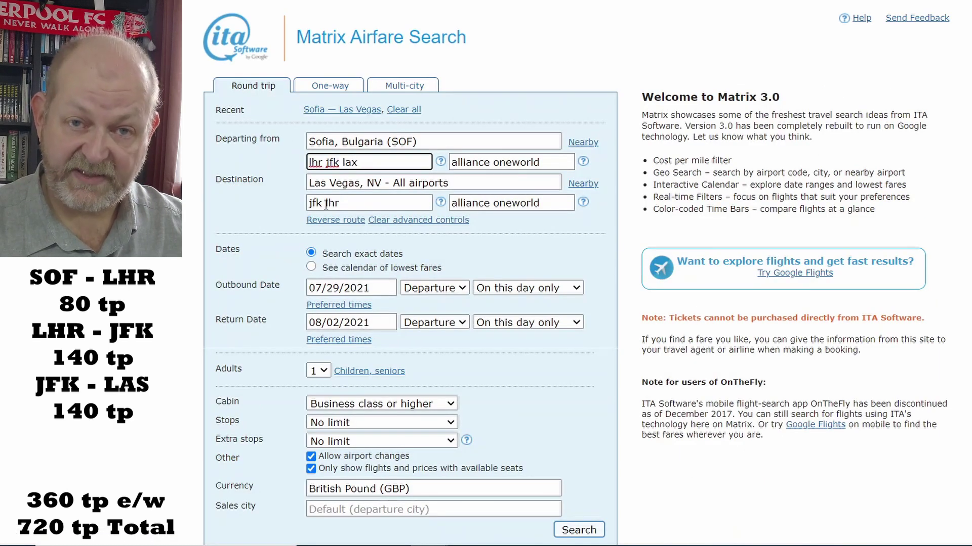
{"action": "left_click", "coordinate": [309, 203]}
{"action": "key", "text": "Home"}
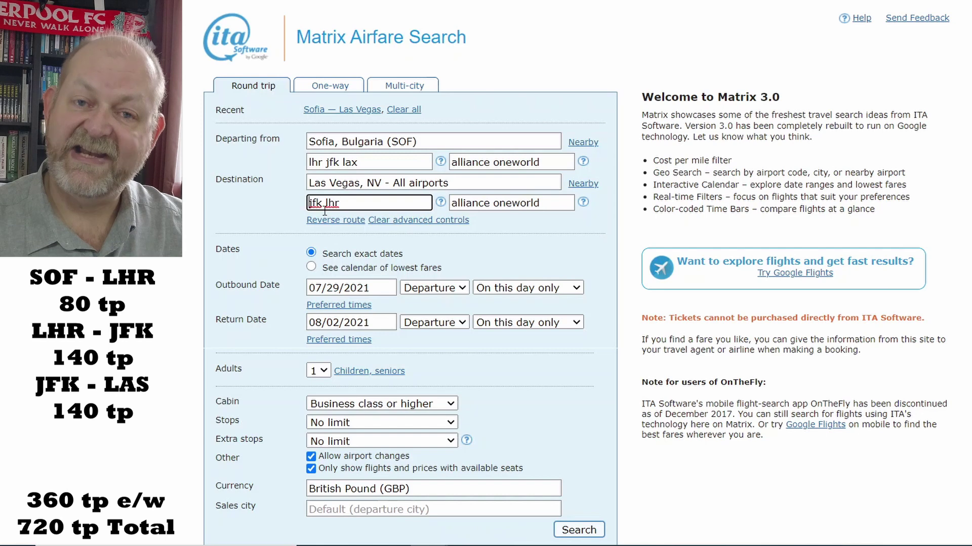
{"action": "type", "text": "lax"}
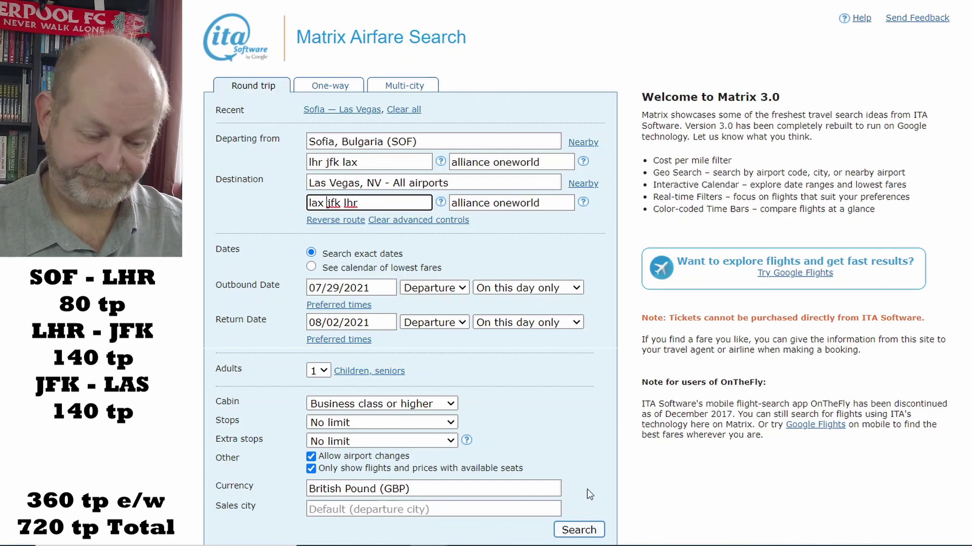
{"action": "left_click", "coordinate": [582, 531]}
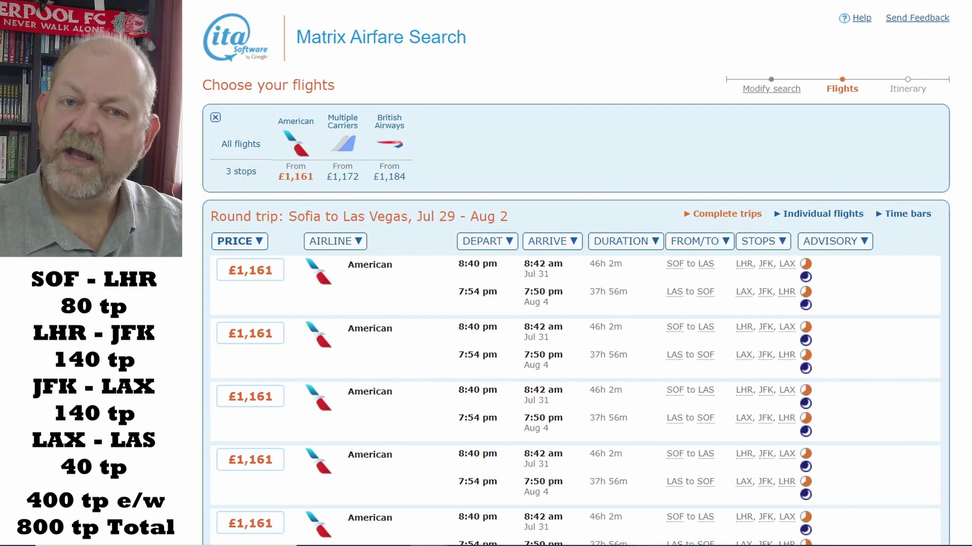
Step: Expand the details of the first American trip in the results and review all its outbound and return flight segments
{"action": "left_click", "coordinate": [907, 267]}
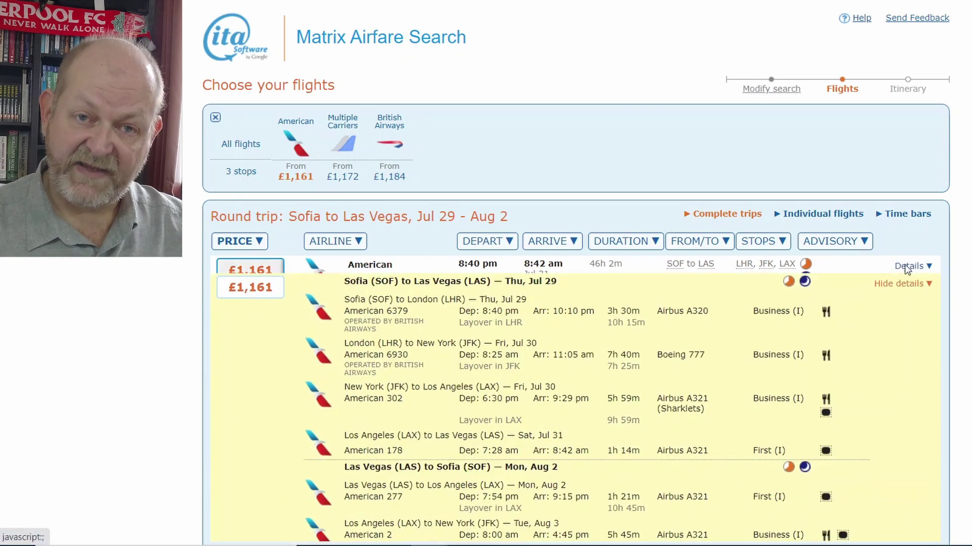
{"action": "scroll", "coordinate": [891, 322], "scroll_direction": "down", "scroll_amount": 3}
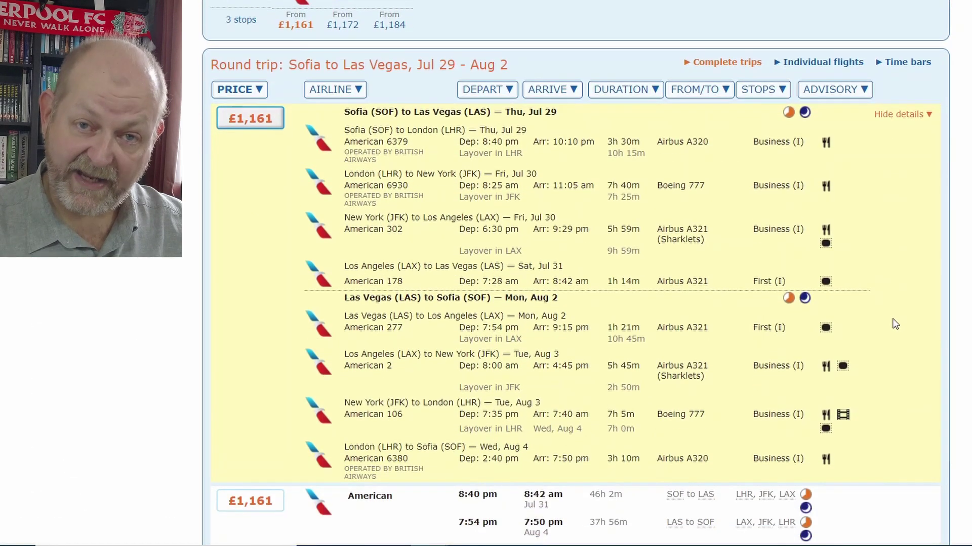